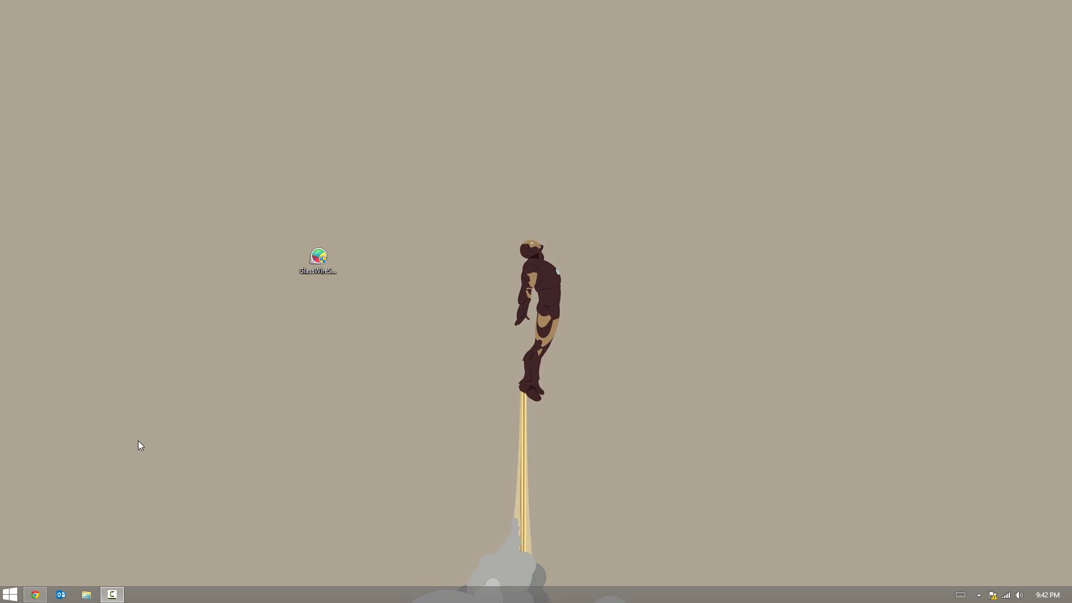
- Restore the Chrome window showing glasswire.com and its Download GlassWire Free offer
click(39, 596)
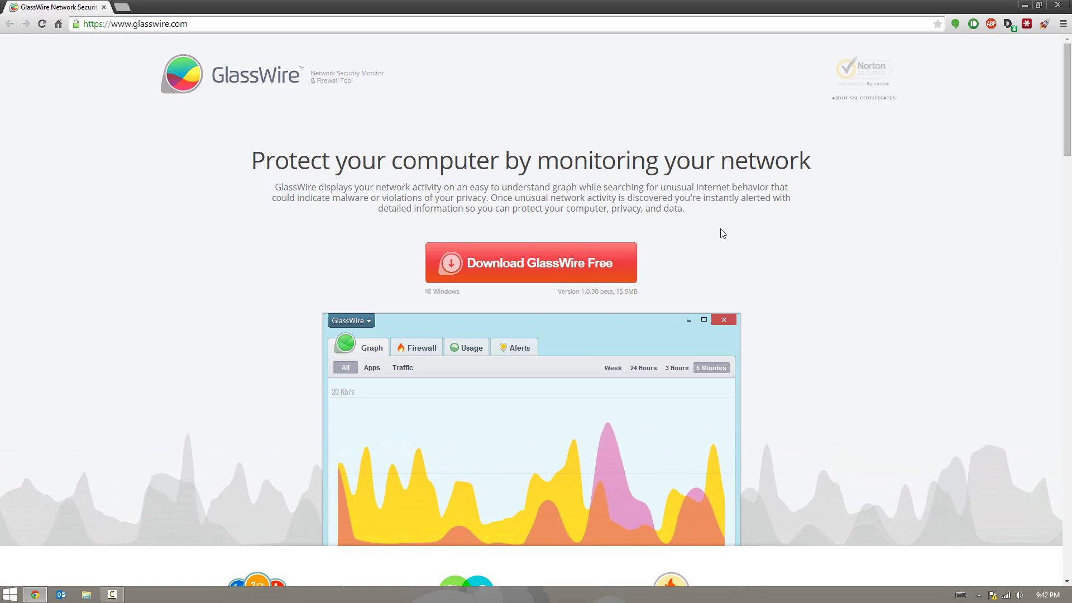
- Run the GlassWire installer from the desktop, accept the licence terms and advance through the wizard
click(1025, 4)
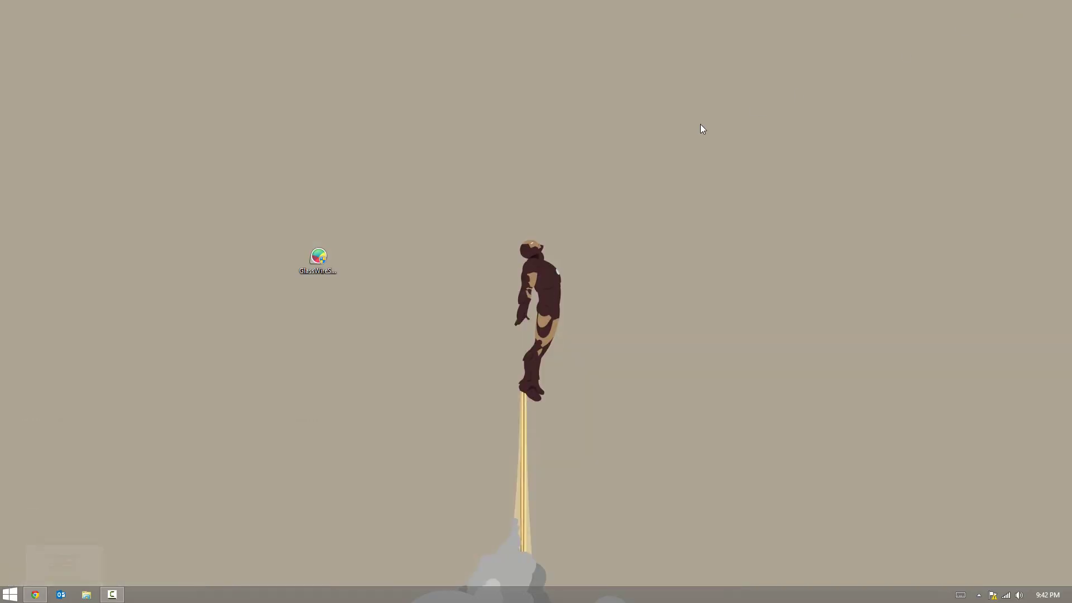
double_click(331, 261)
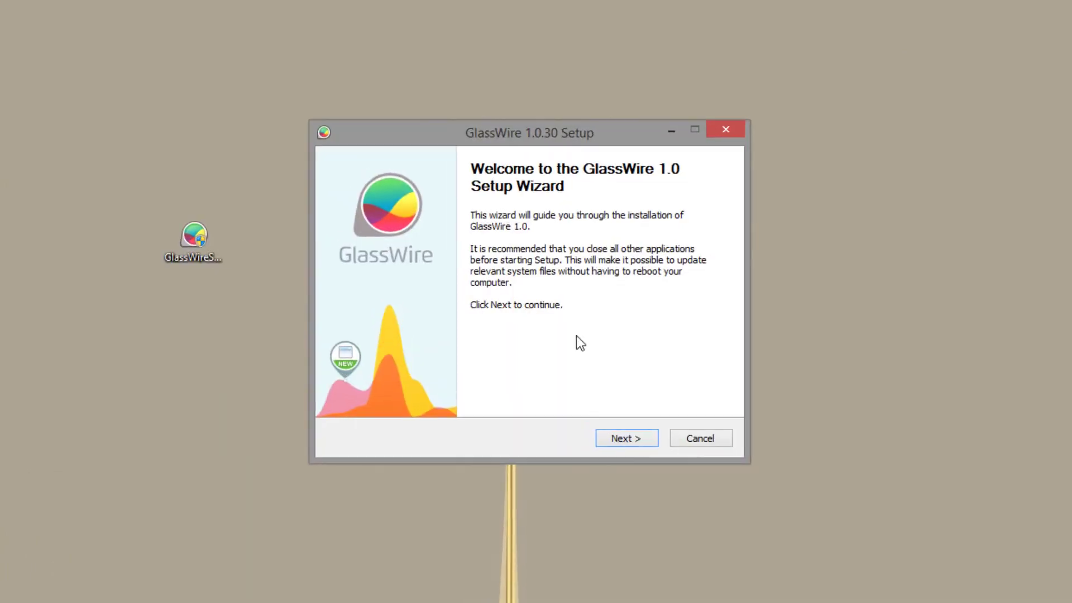
click(603, 389)
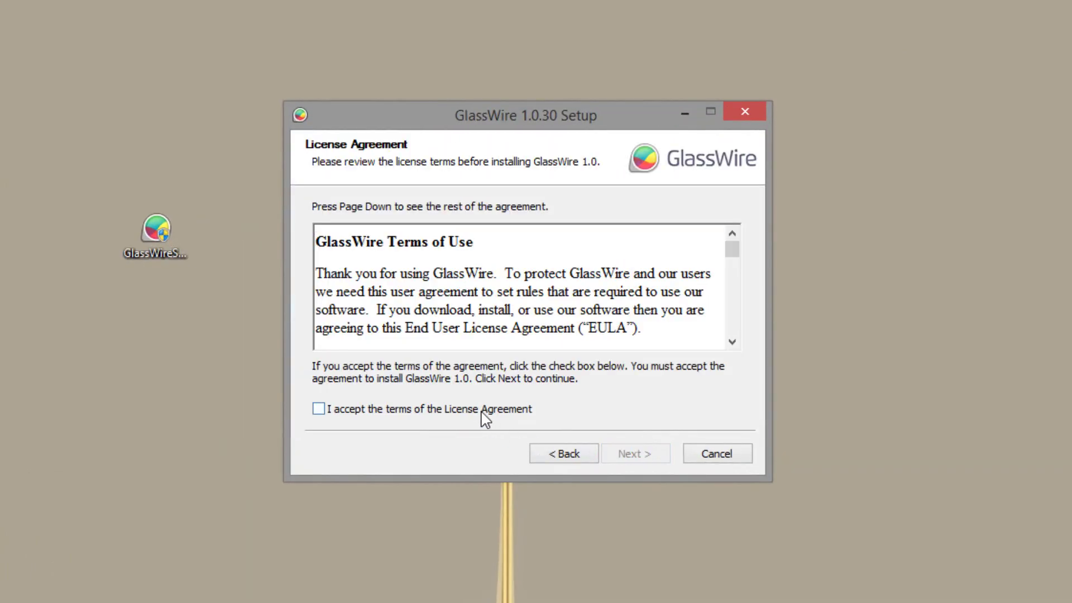
click(483, 411)
click(618, 459)
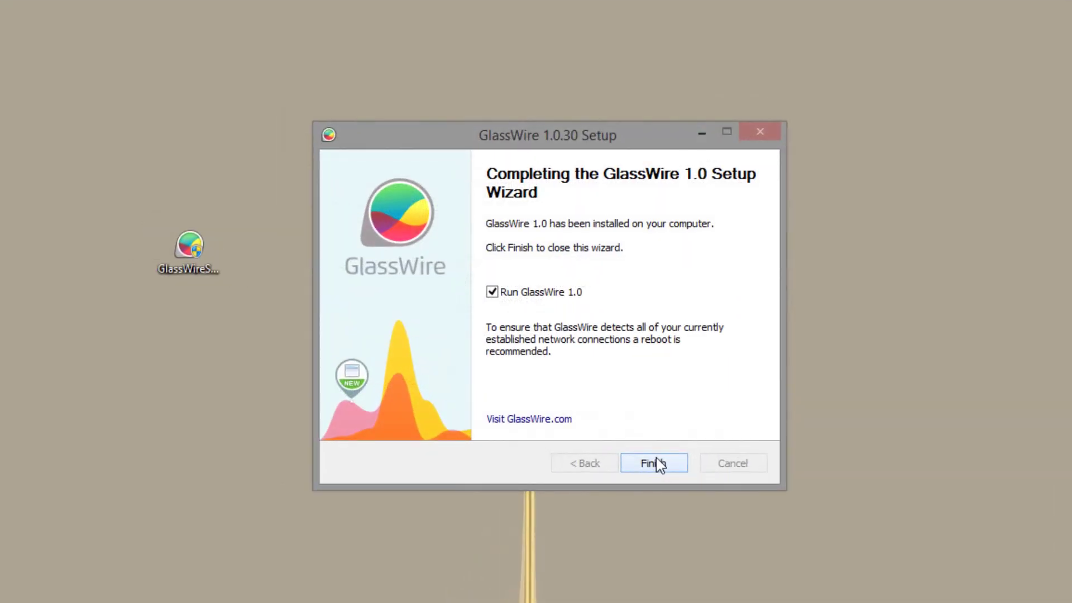
- Finish setup with Run GlassWire 1.0 ticked so the live traffic graph opens
click(655, 463)
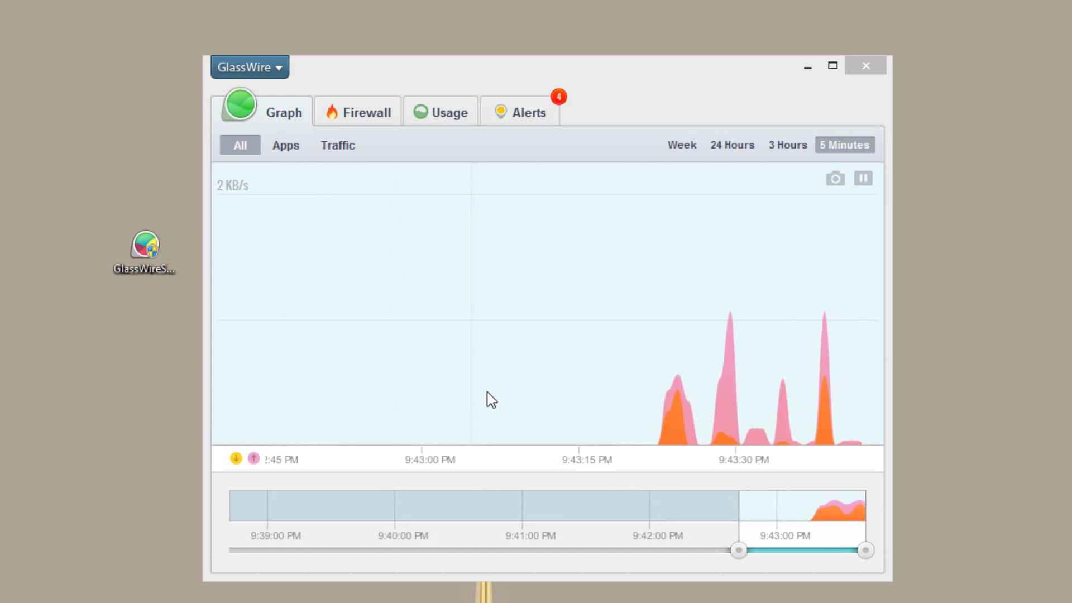
- Open the Alerts list and view details of the Windows installer app
click(521, 116)
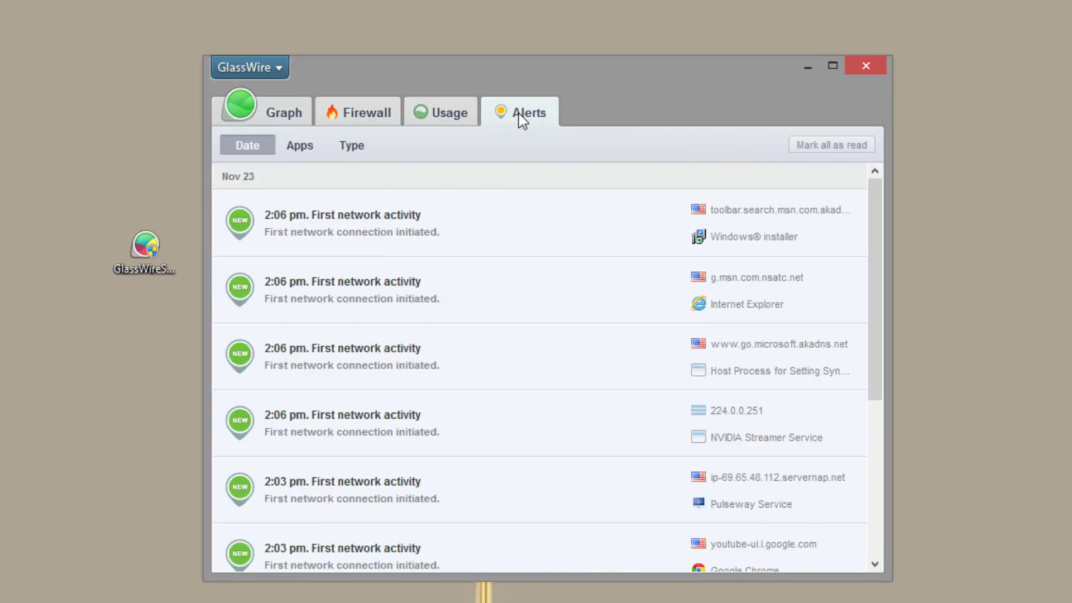
click(711, 231)
key(Escape)
- Mark a 2:06 pm first-network-activity alert as read and return to the traffic graph
scroll(880, 319, down, 2)
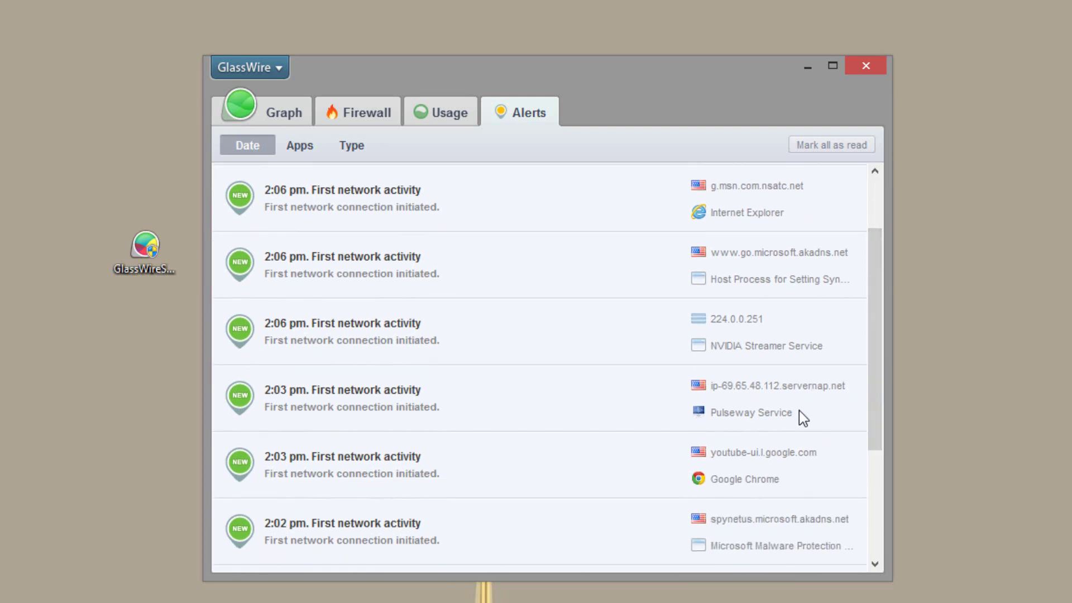
mouse_move(799, 412)
click(864, 287)
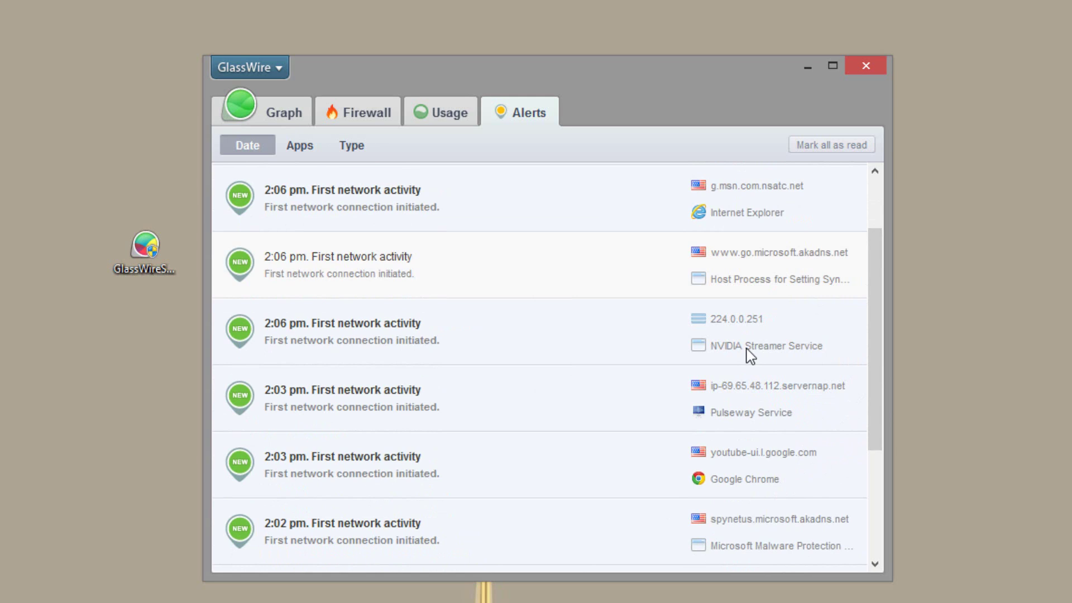
drag(870, 311, 507, 141)
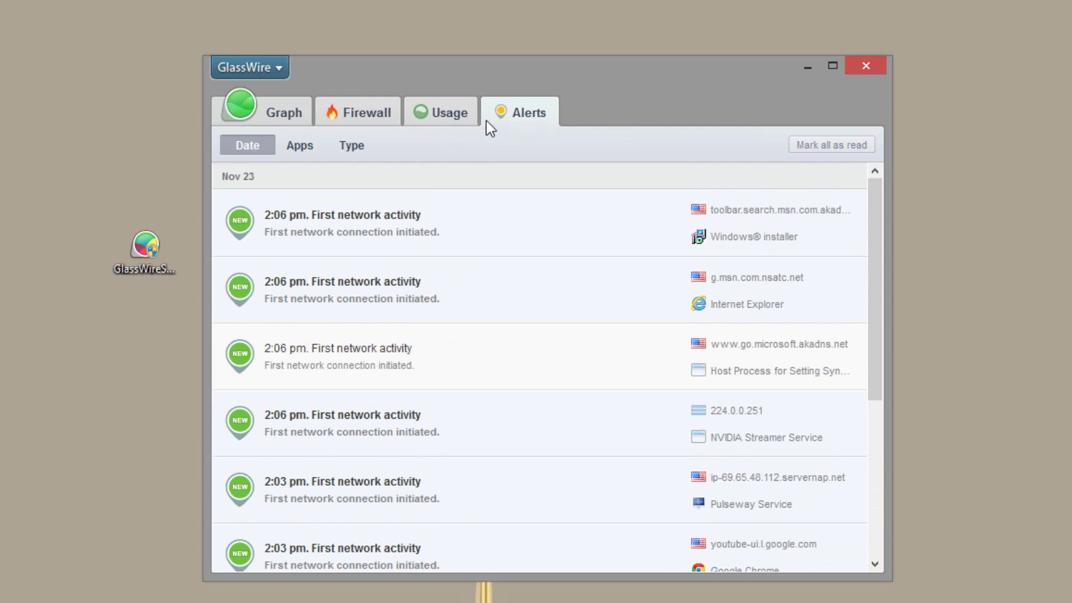
click(276, 112)
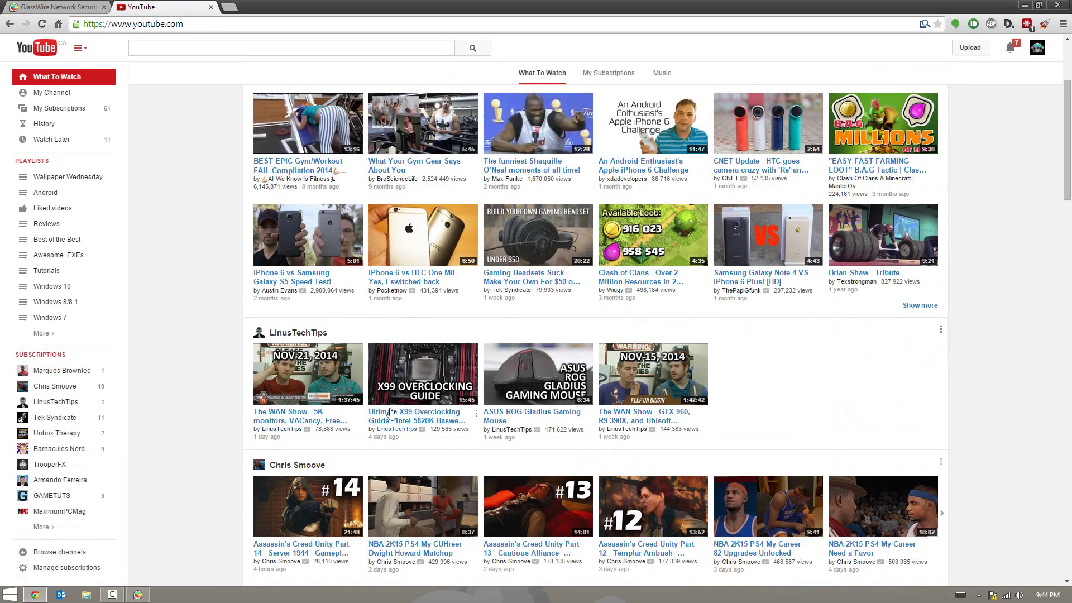
- Stream the Ultimate X99 Overclocking Guide video from about 1:51, then minimize Chrome
click(391, 413)
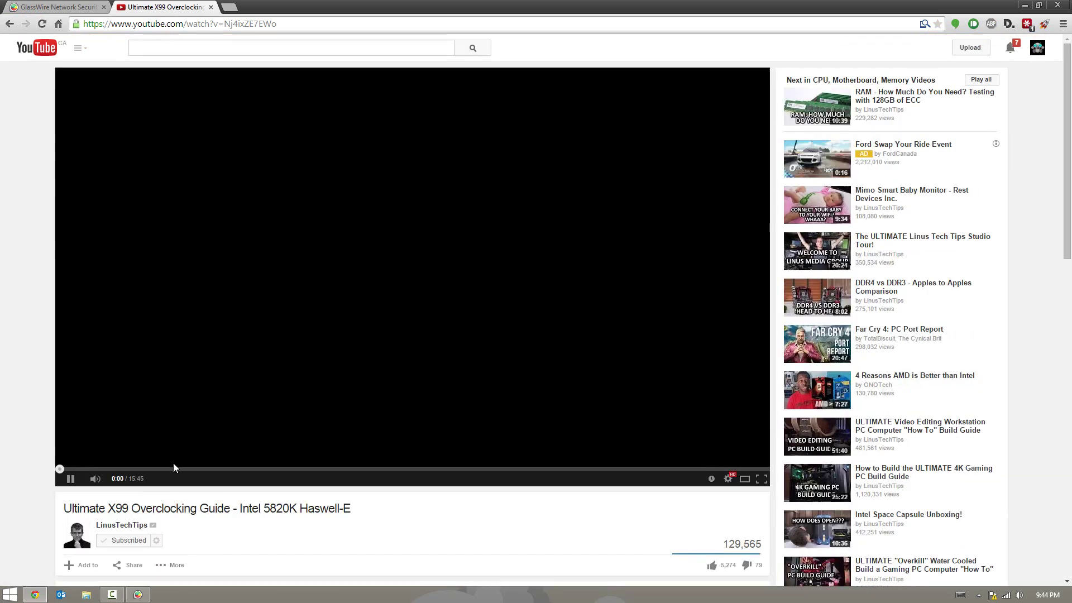
click(139, 469)
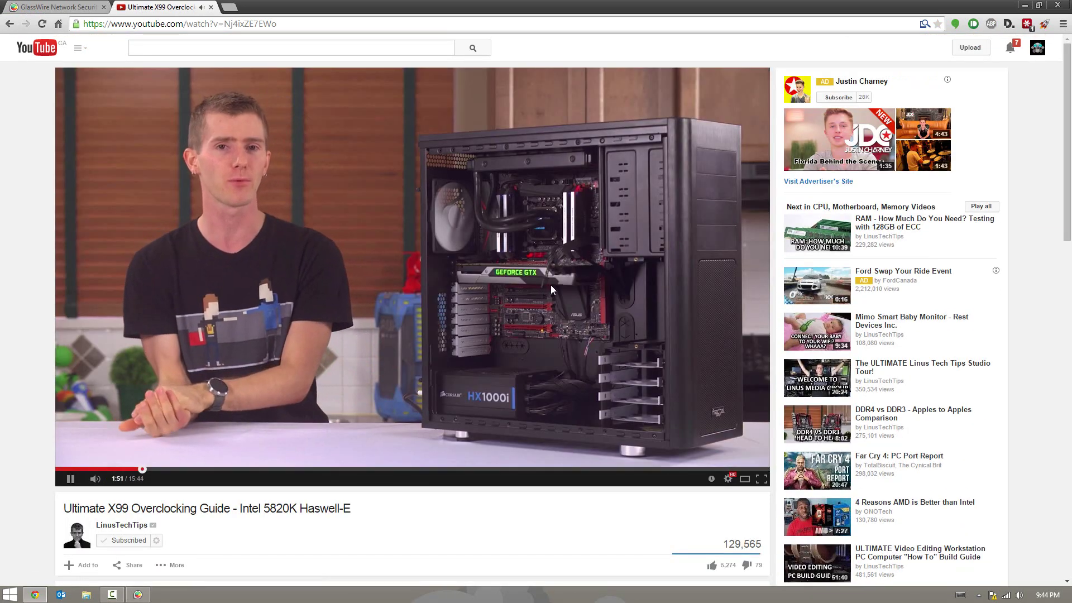
click(1025, 5)
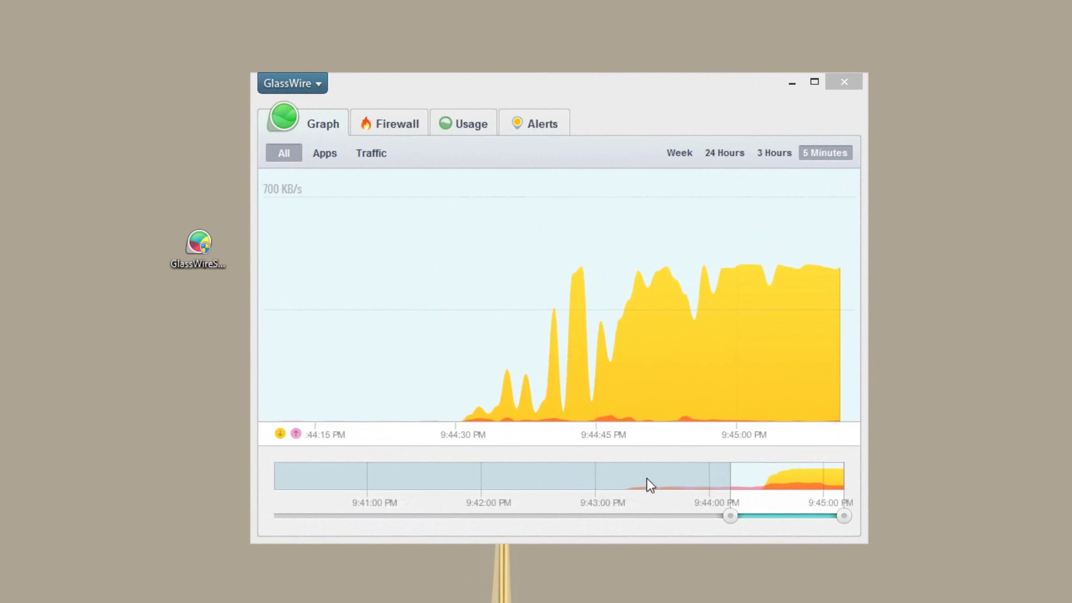
- Adjust the graph's time range slider, view Week then 5 Minutes, and break traffic down by protocol
drag(729, 521, 589, 524)
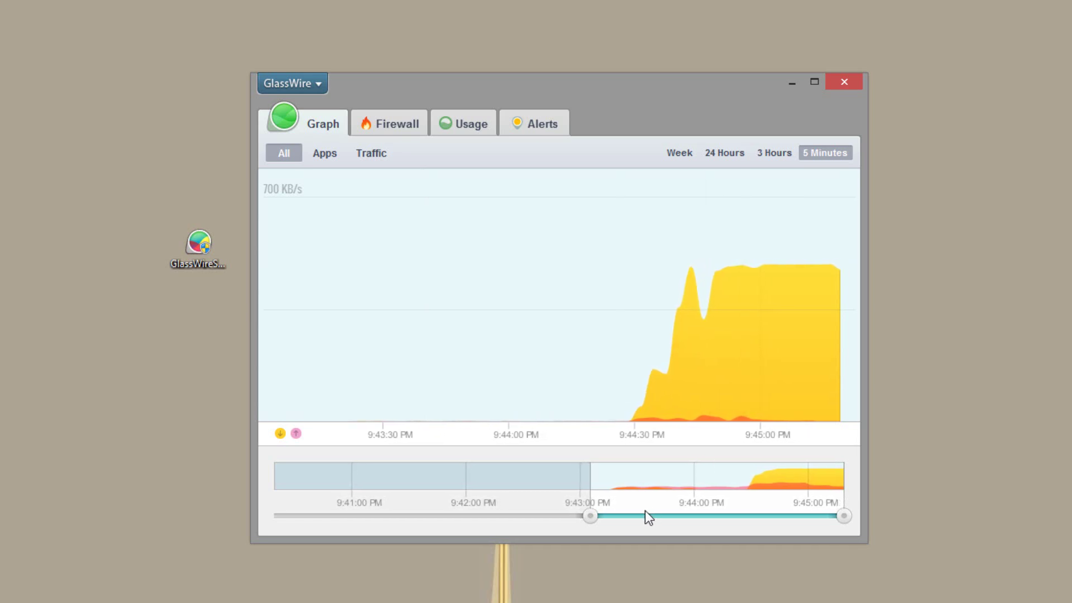
drag(597, 517, 691, 520)
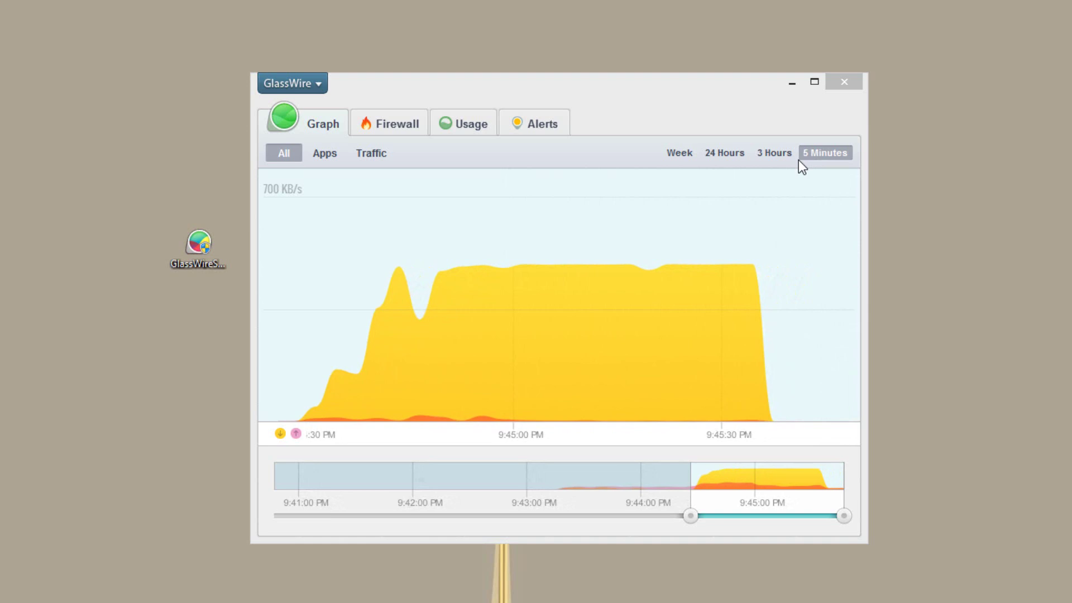
click(690, 159)
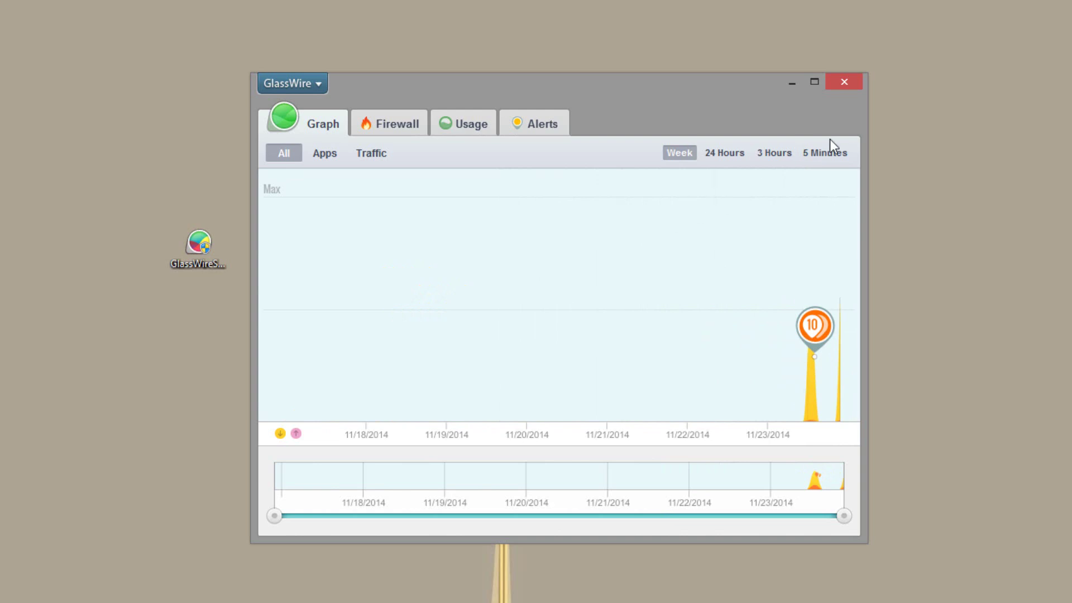
click(810, 152)
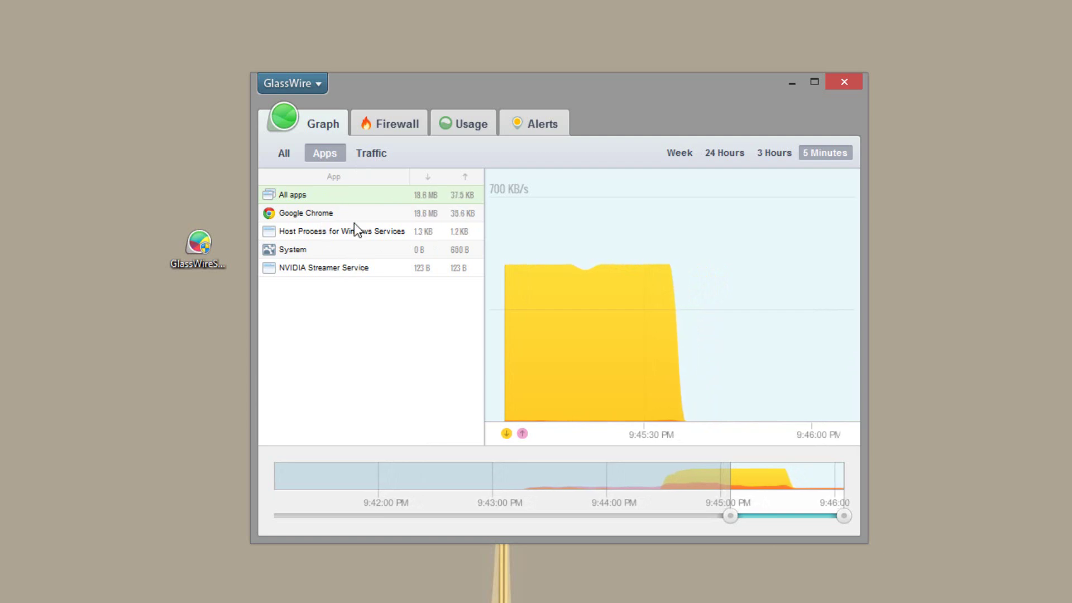
click(371, 154)
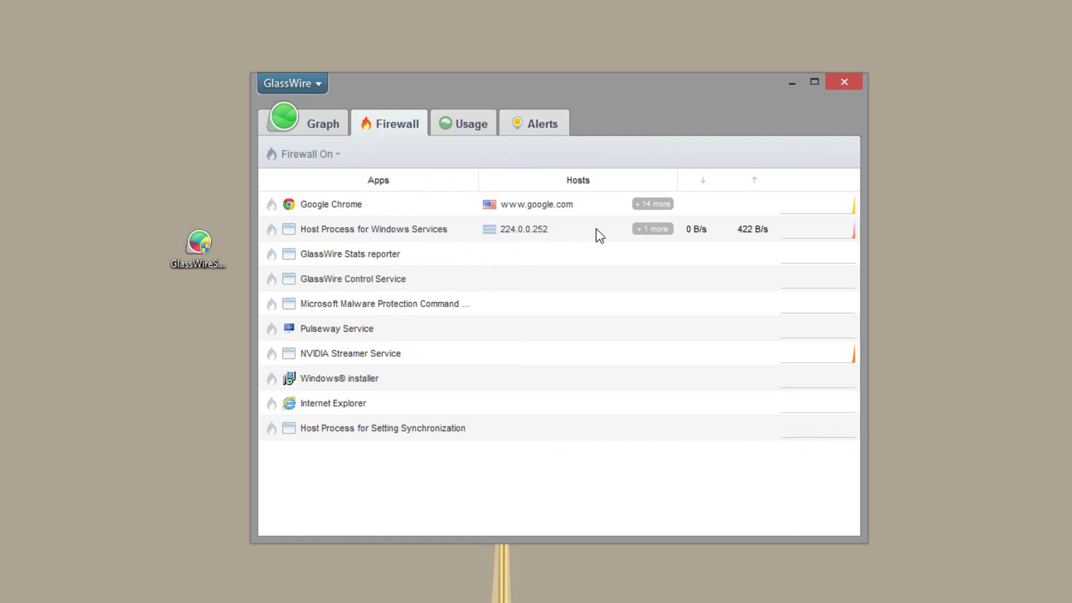
- Show and scroll through the '+ 14 more' extra hosts Google Chrome contacted
click(662, 205)
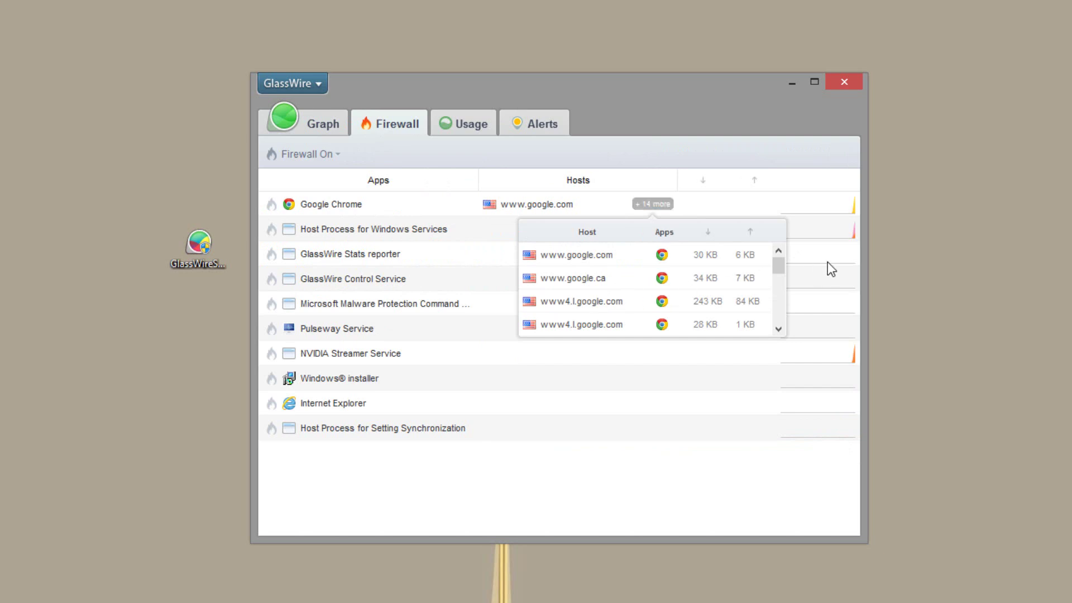
mouse_move(778, 267)
mouse_down()
mouse_move(776, 327)
mouse_move(776, 260)
mouse_up()
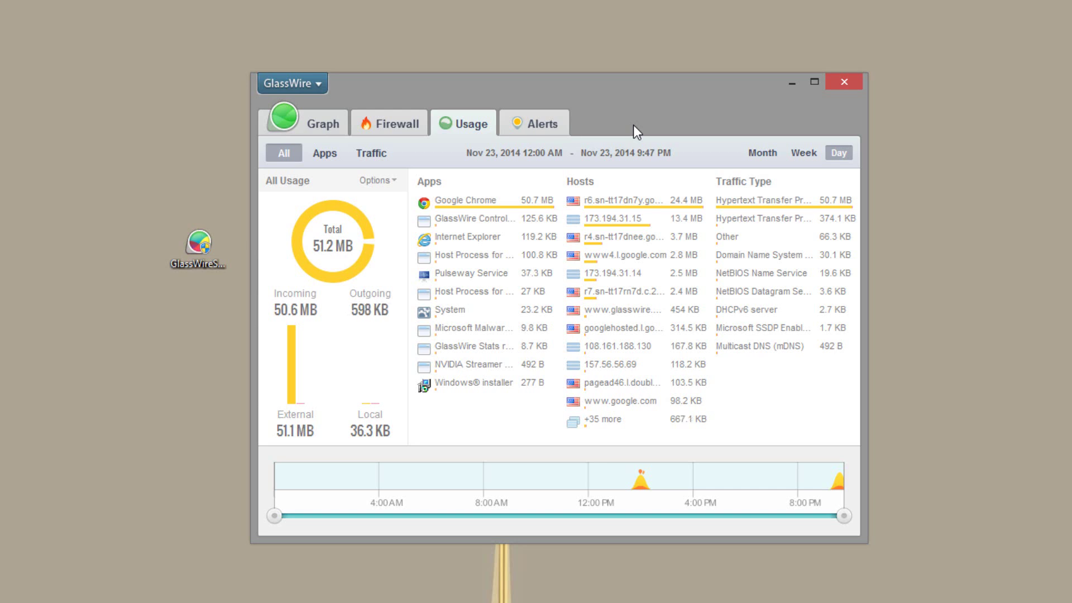
- Break today's usage down by app and show details of the top-traffic host
click(330, 156)
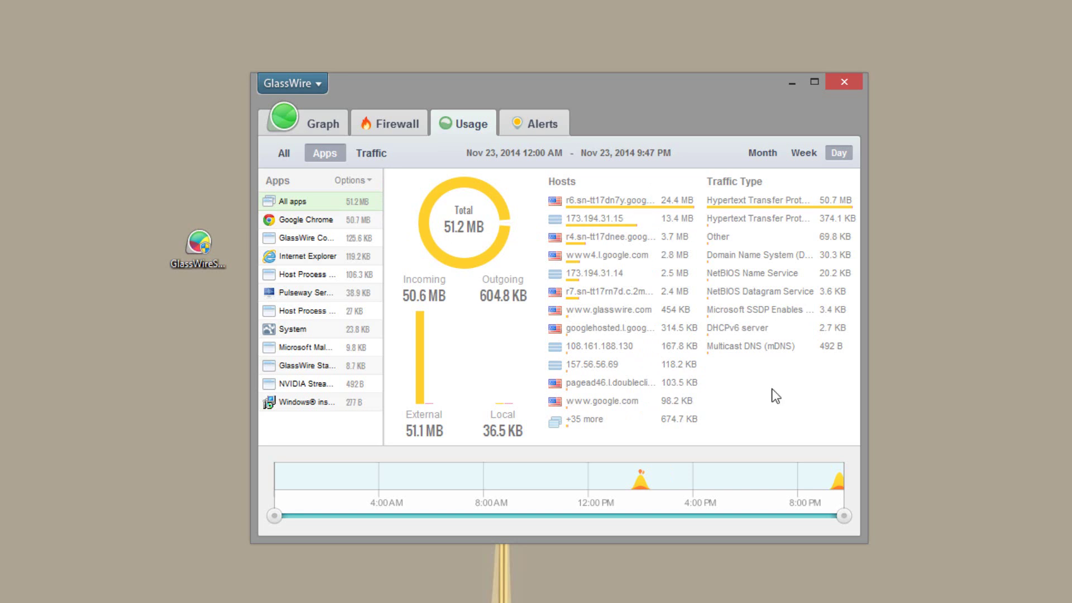
click(609, 202)
- Return to the traffic graph and apply the Green & Pink skin from the main menu
click(311, 114)
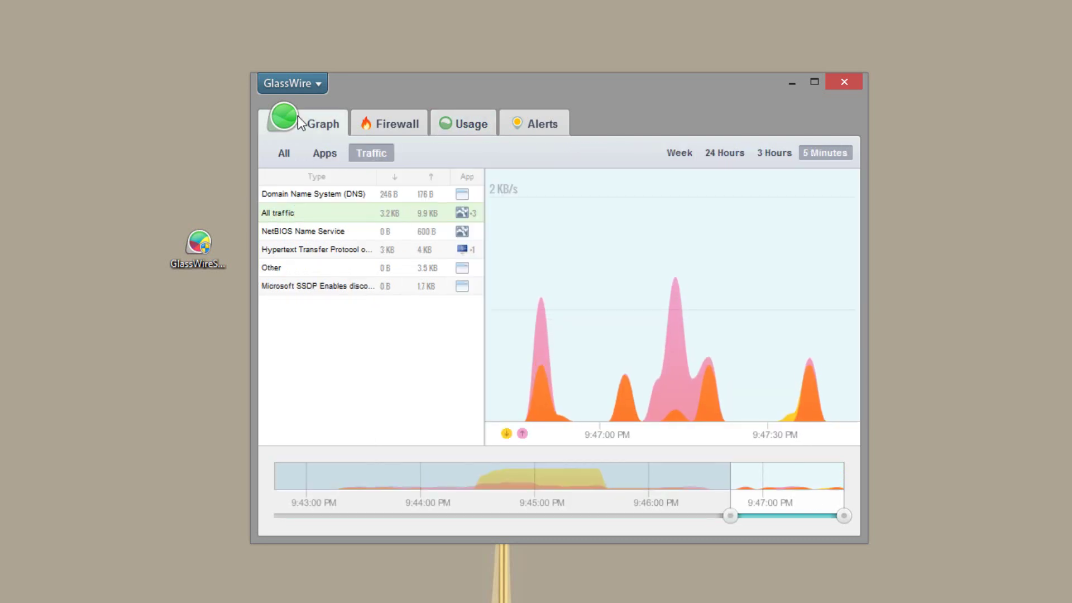
click(306, 82)
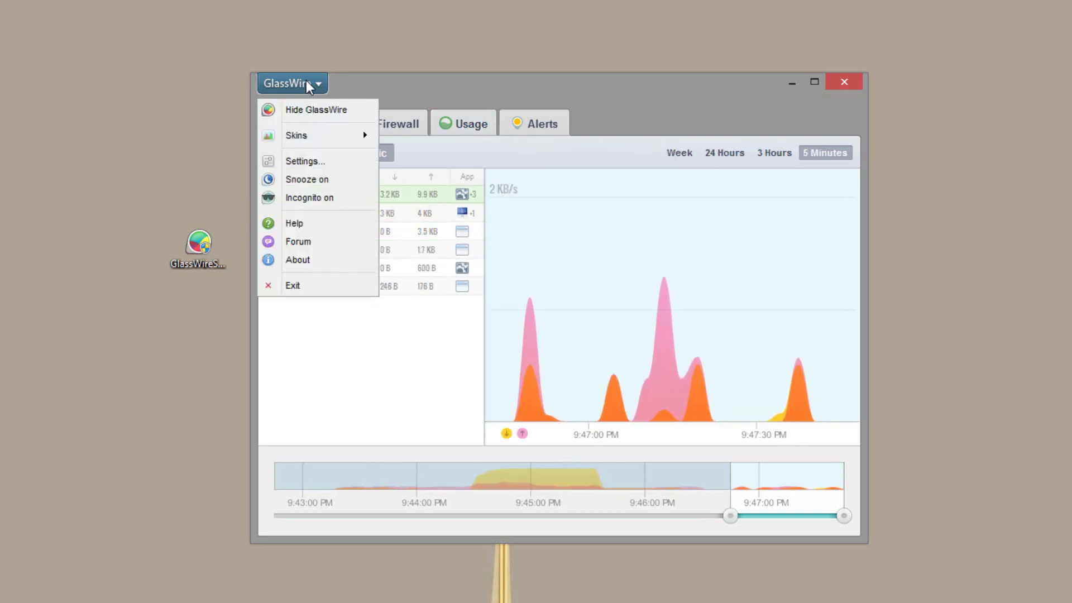
mouse_move(322, 133)
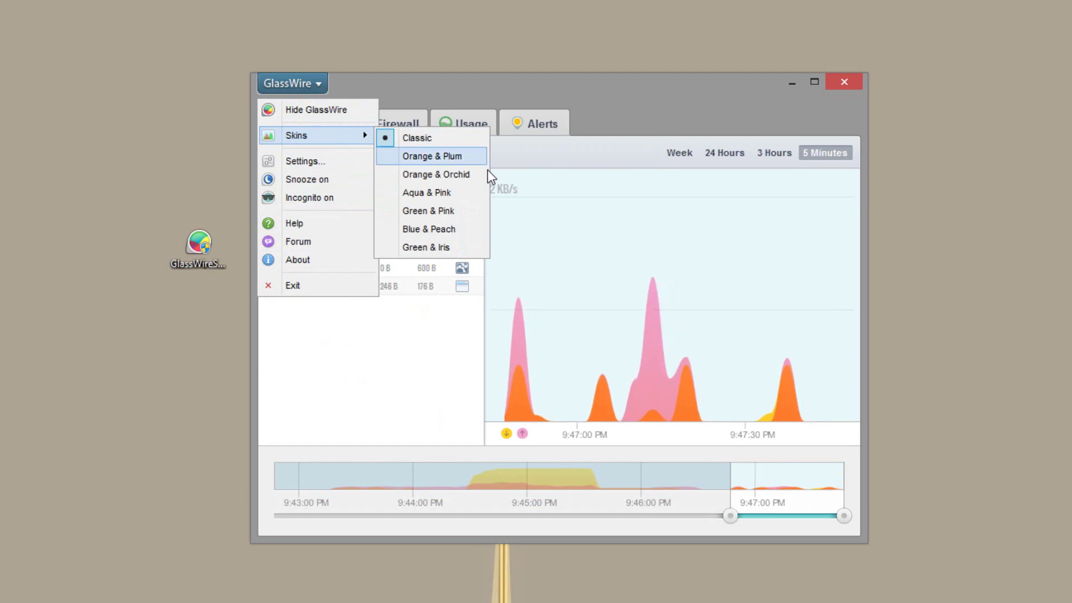
click(460, 212)
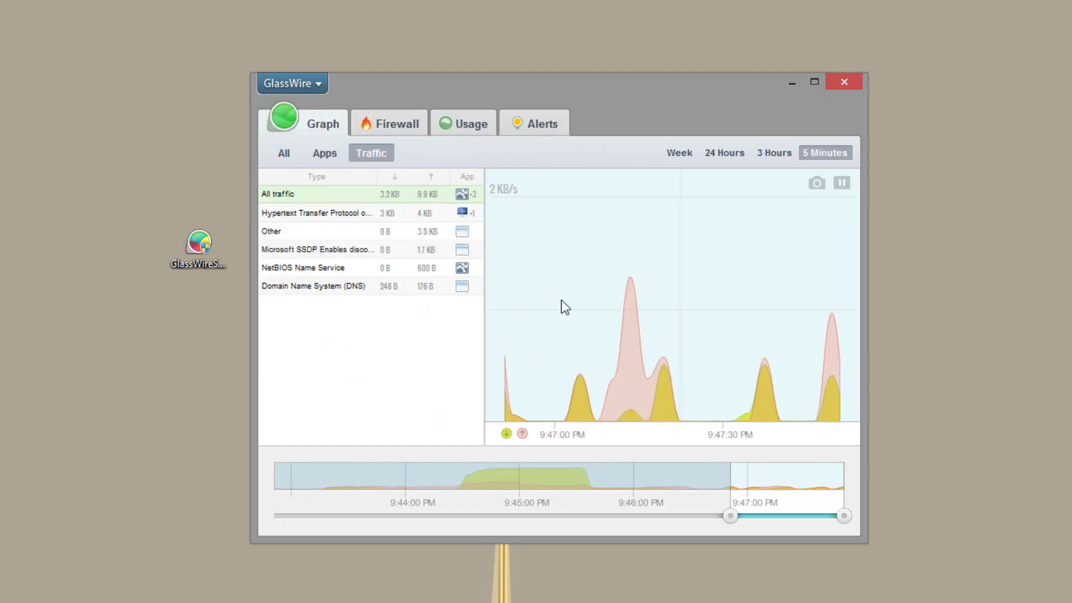
- Turn incognito mode on, then switch it off again
click(313, 90)
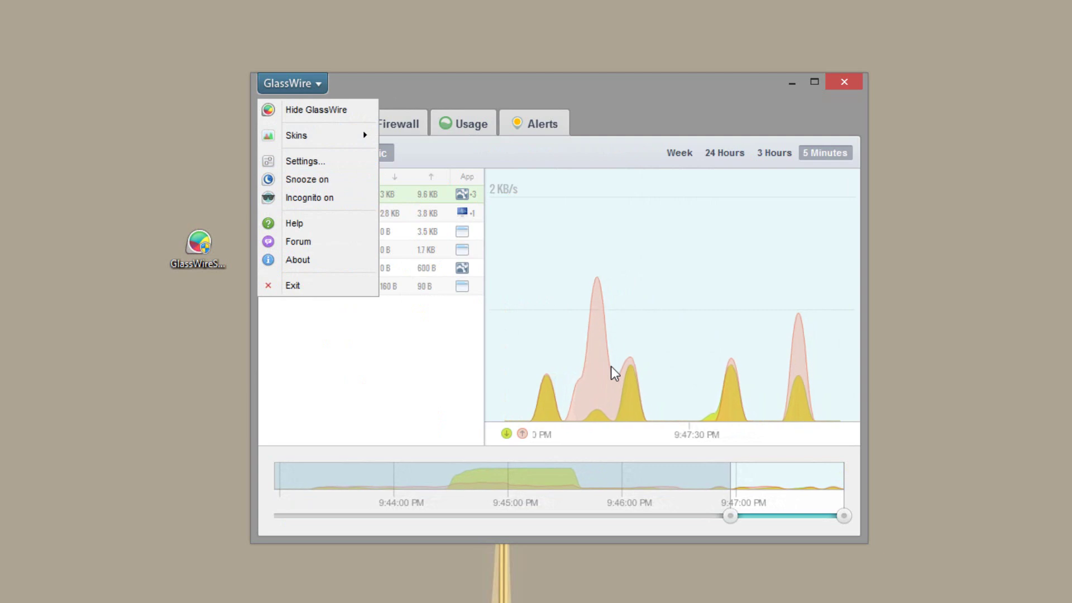
click(330, 199)
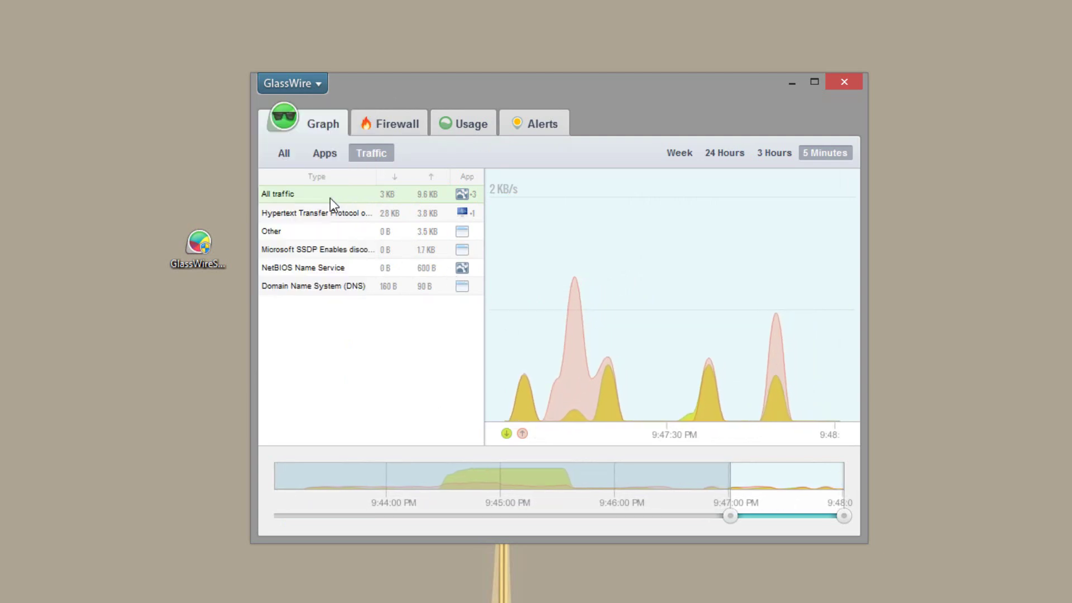
click(273, 75)
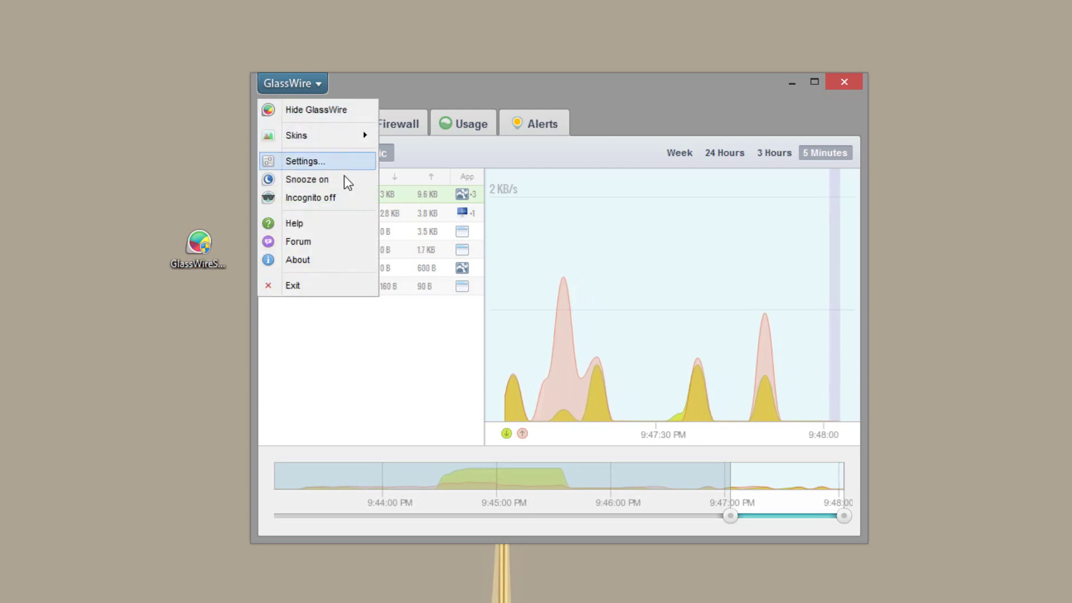
click(289, 92)
click(289, 91)
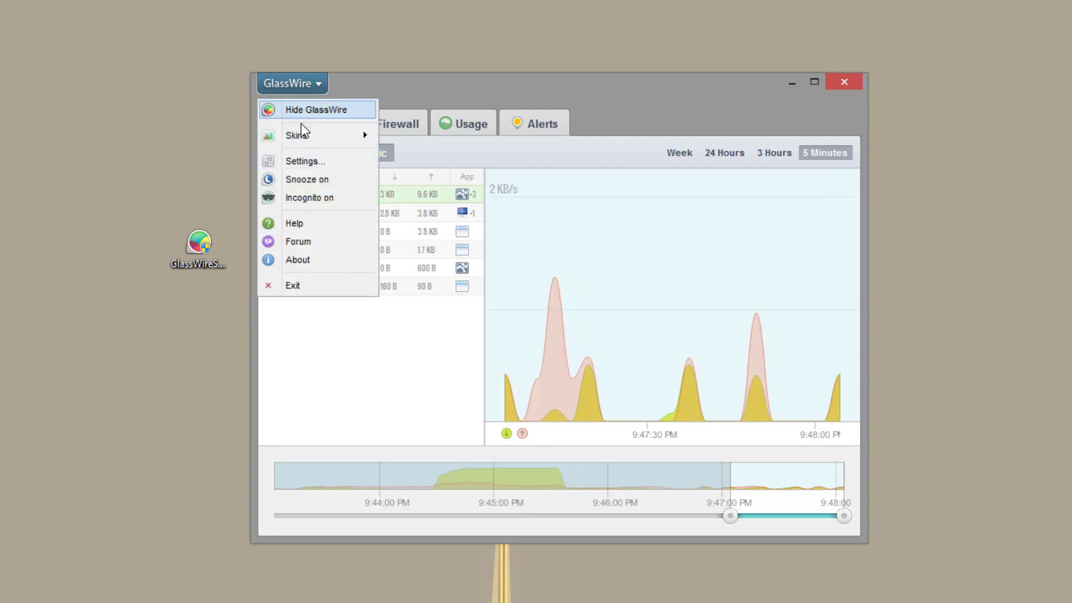
- Open GlassWire Settings and review the Server and Security tabs
click(303, 162)
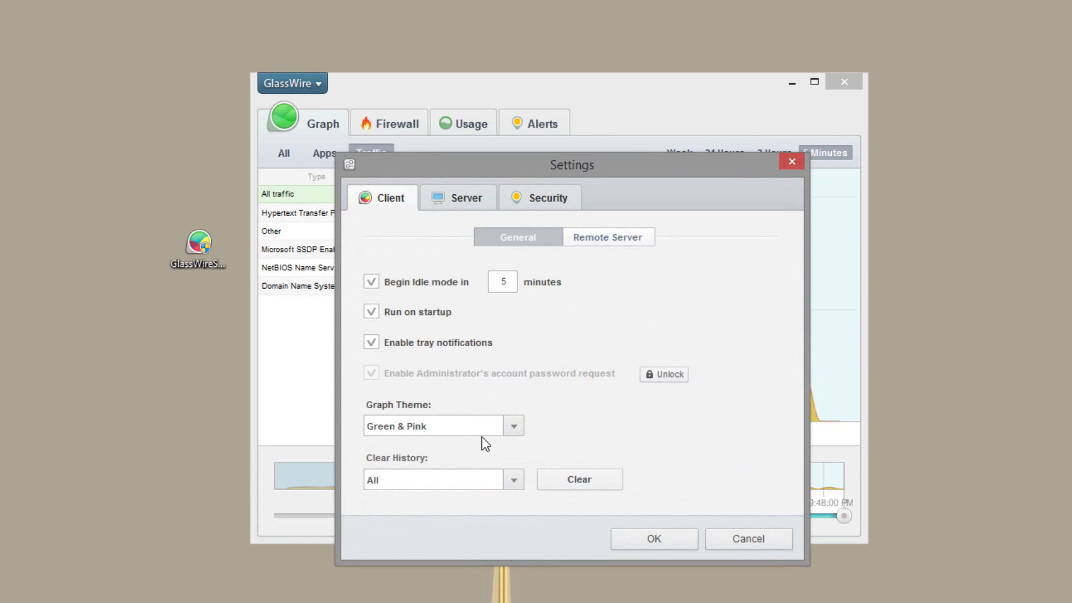
click(437, 206)
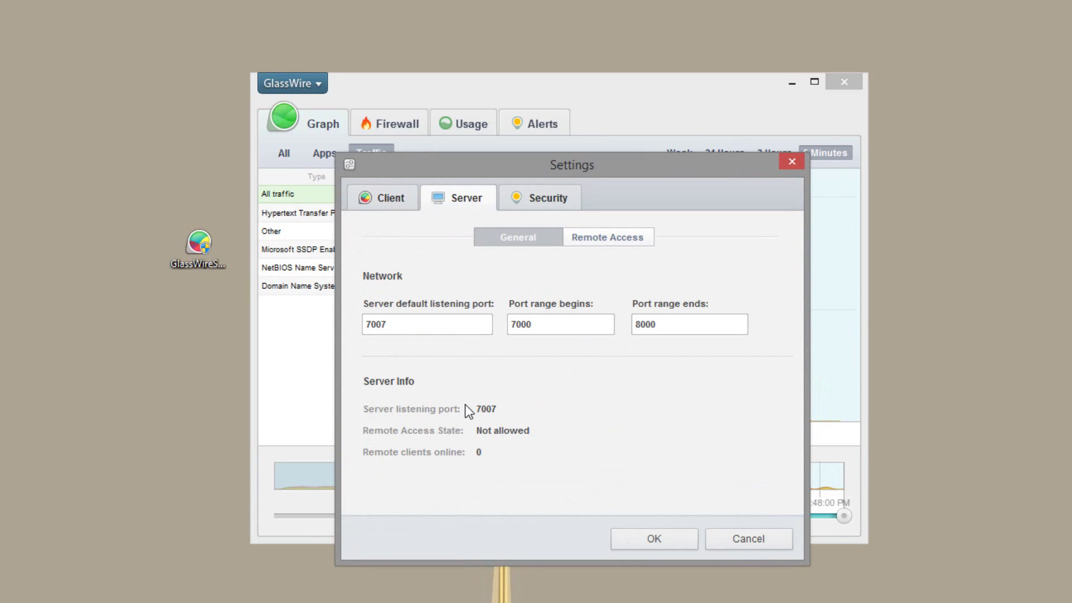
click(532, 188)
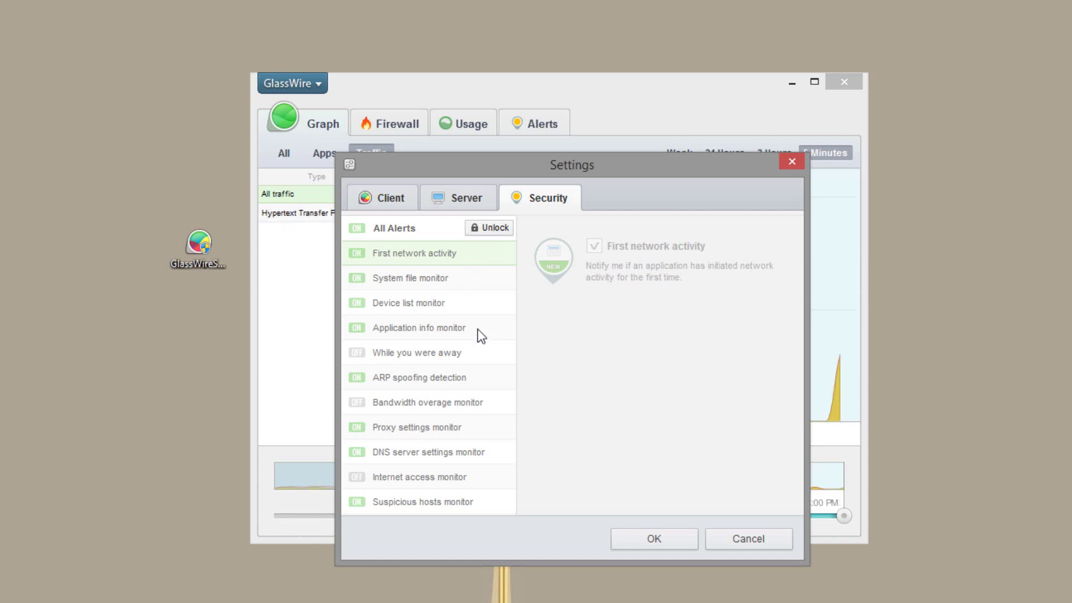
- Unlock the security alert options and inspect ARP spoofing detection and Proxy settings monitor
click(476, 234)
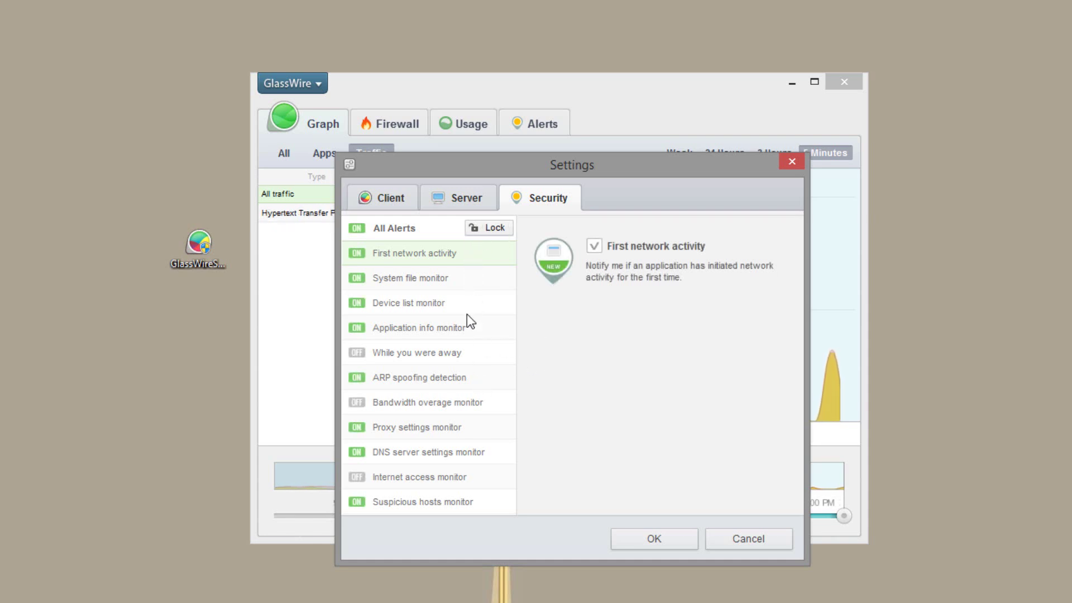
click(441, 375)
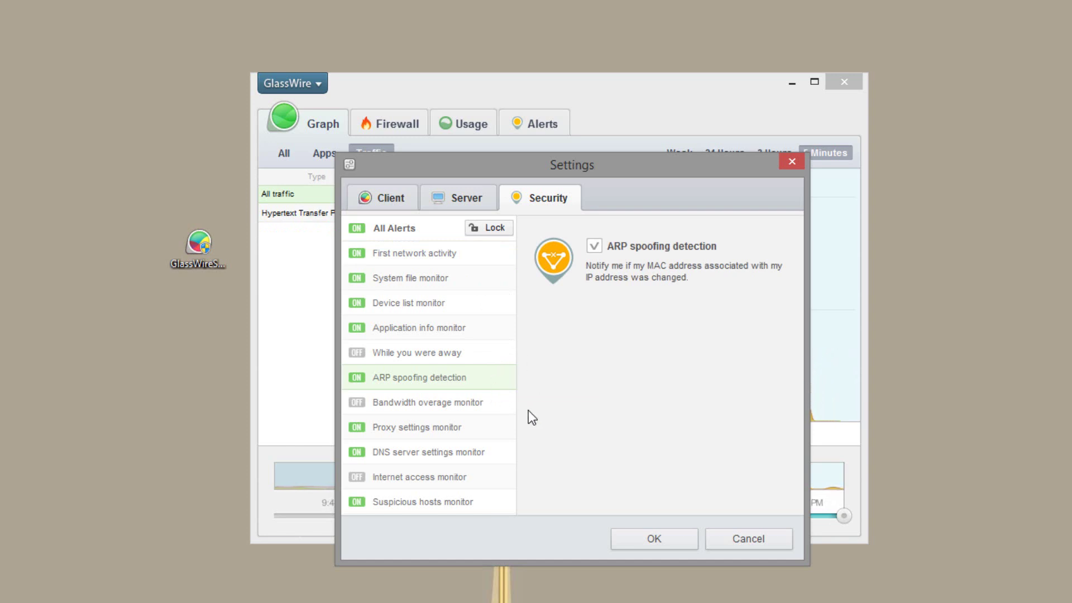
click(474, 431)
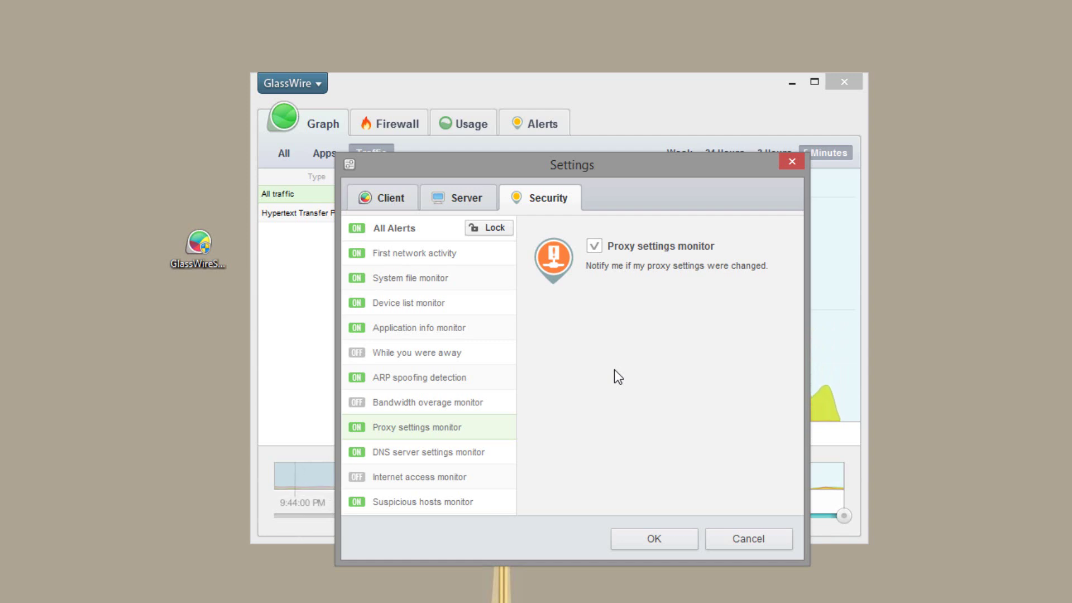
- Close Settings to show the Graph tab plotting all live traffic over the last 5 minutes
click(654, 538)
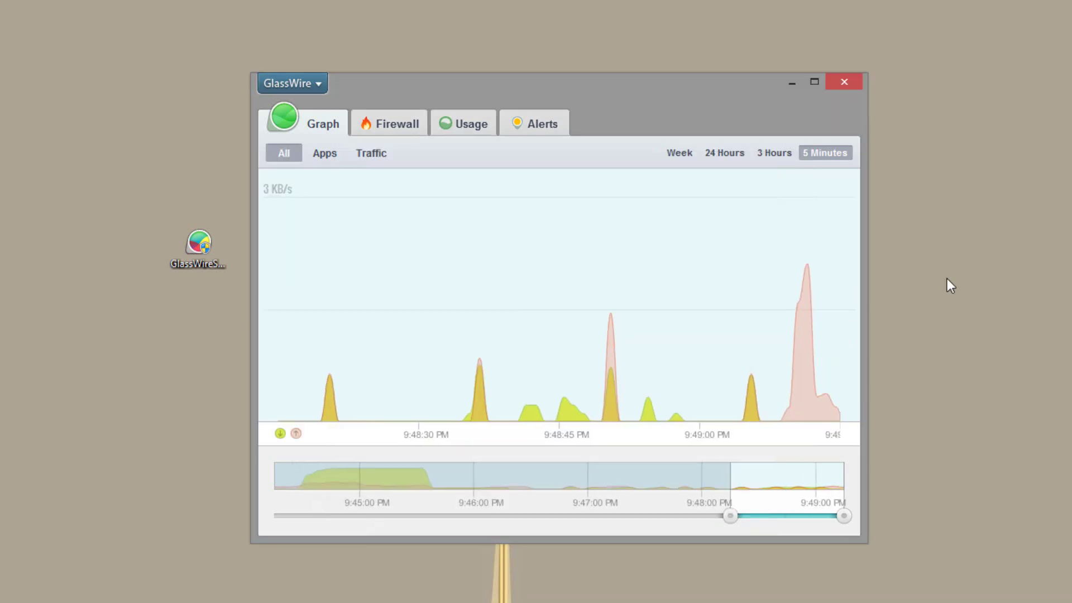